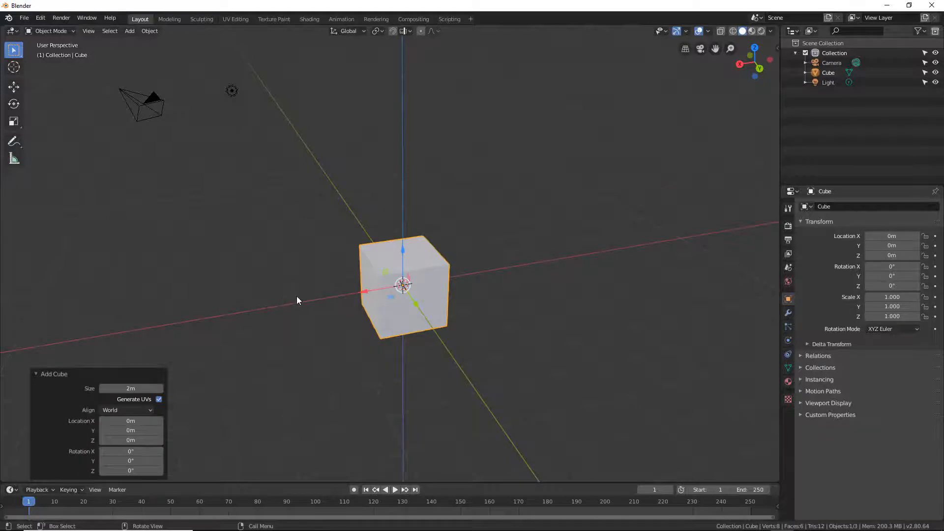
# Shift the cube slightly along the X axis so its X location is about 0.036 m.
pyautogui.moveTo(297, 297)
pyautogui.mouseDown(button='middle')
pyautogui.moveTo(320, 297)
pyautogui.moveTo(307, 302)
pyautogui.mouseUp(button='middle')
pyautogui.click(66, 373)
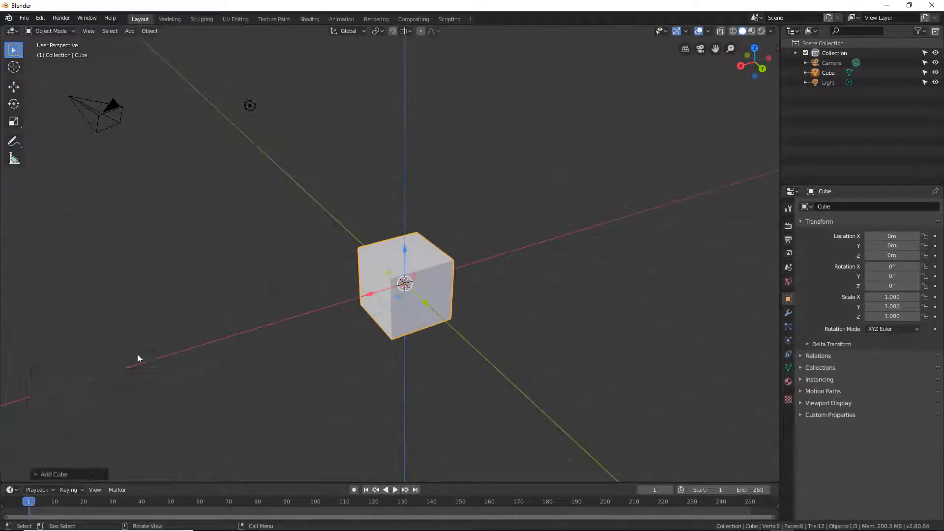
pyautogui.moveTo(297, 246); pyautogui.dragTo(367, 249, button='middle')
pyautogui.scroll(2, 367, 253)
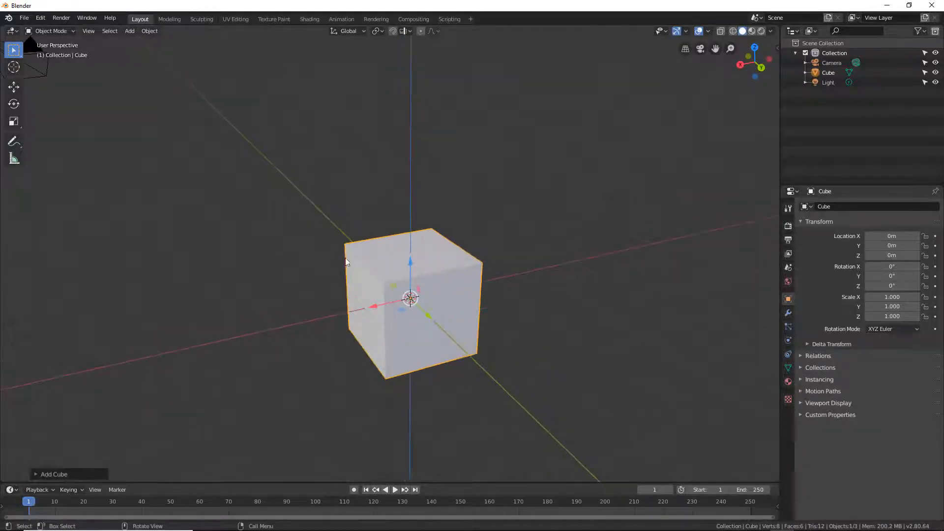
pyautogui.click(450, 268)
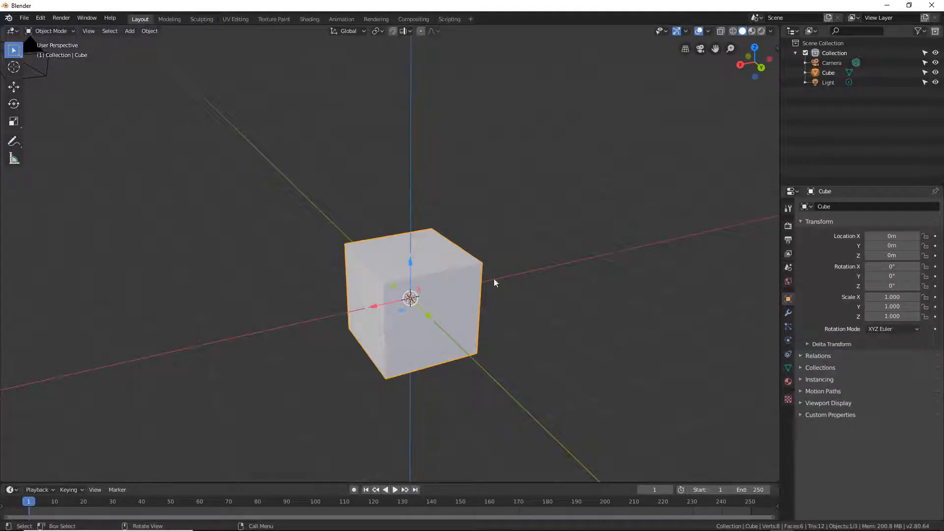
pyautogui.moveTo(375, 305)
pyautogui.mouseDown()
pyautogui.moveTo(458, 286)
pyautogui.moveTo(351, 296)
pyautogui.moveTo(370, 301)
pyautogui.mouseUp()
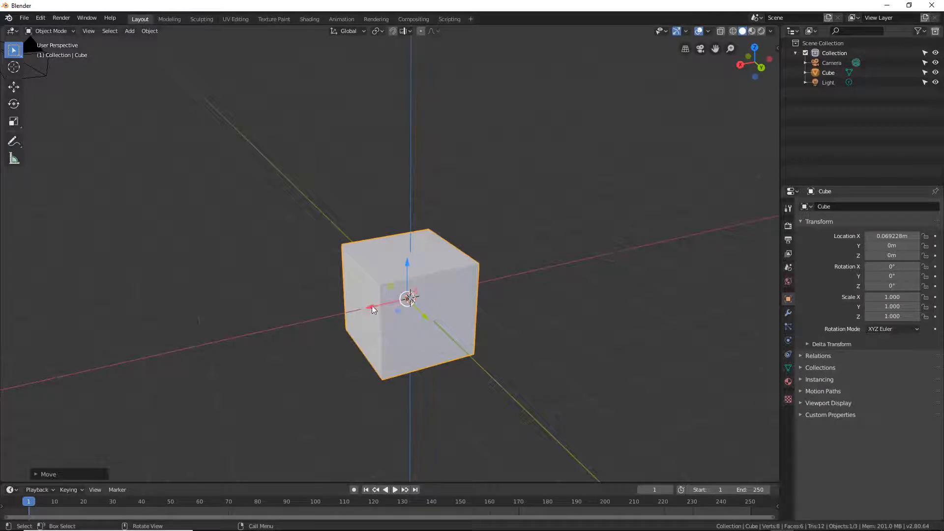
pyautogui.moveTo(372, 305)
pyautogui.mouseDown()
pyautogui.moveTo(494, 289)
pyautogui.moveTo(375, 294)
pyautogui.moveTo(376, 317)
pyautogui.mouseUp()
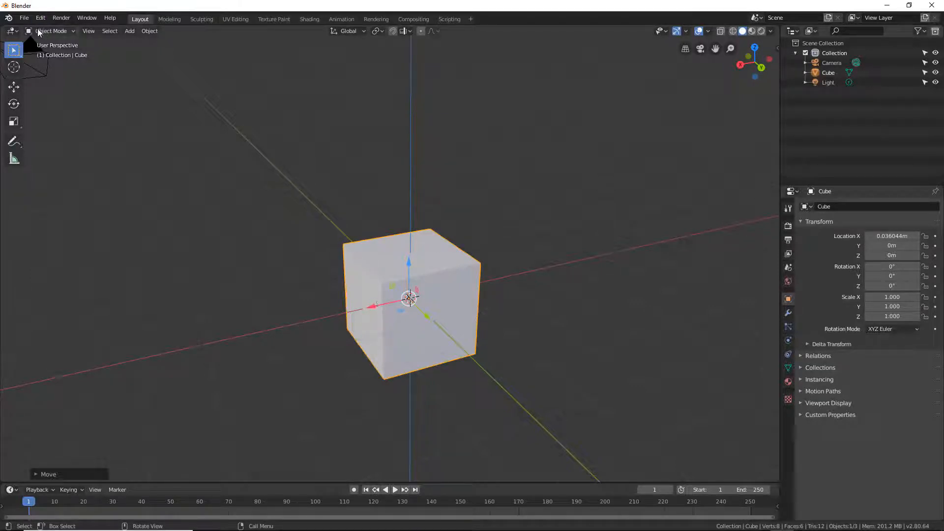
# Enter Edit Mode on the cube and pull its two far top corner vertices apart along the X axis.
pyautogui.click(73, 30)
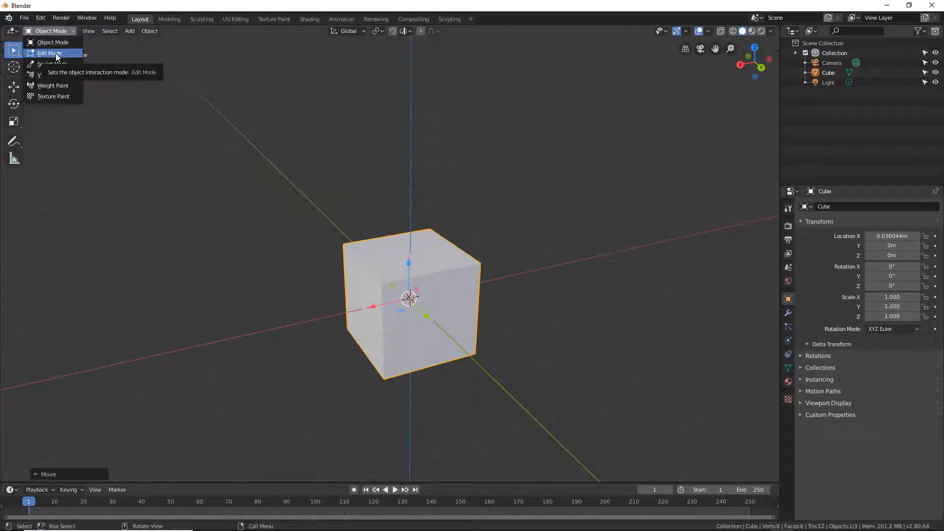
pyautogui.click(57, 57)
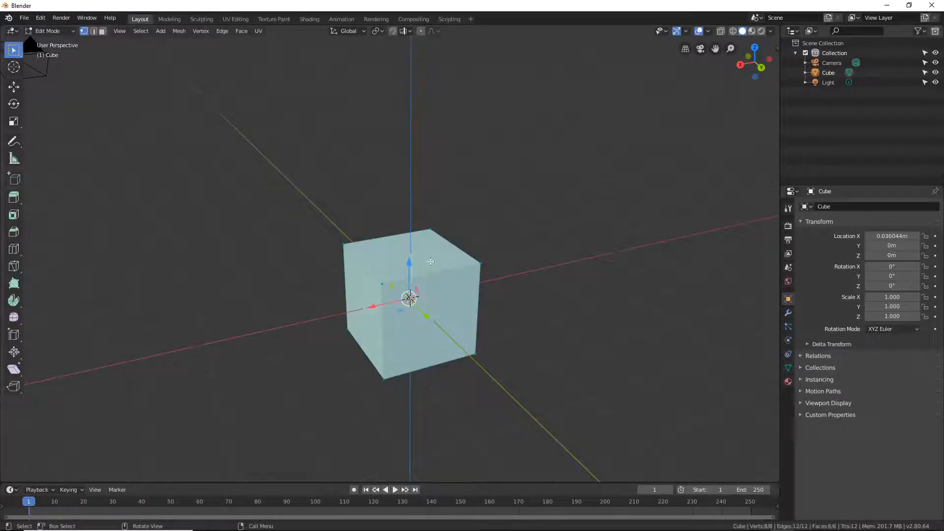
pyautogui.click(320, 239)
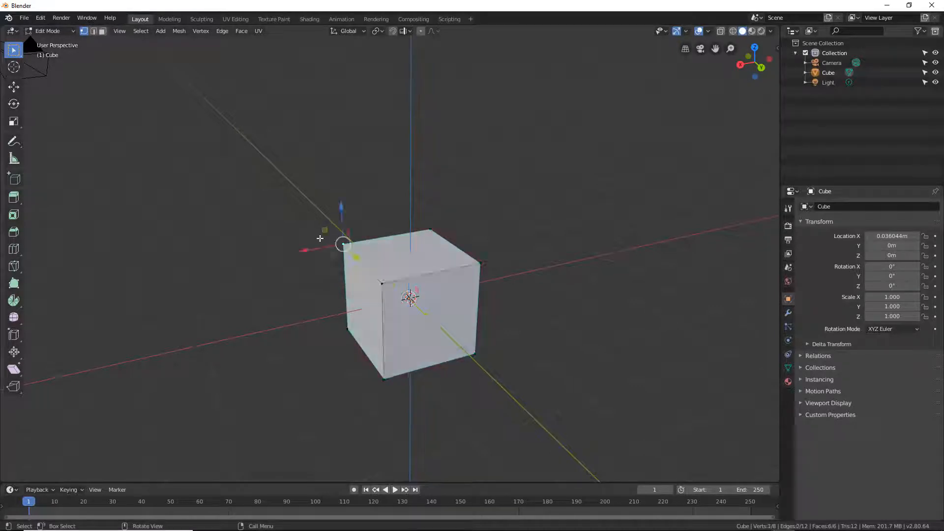
pyautogui.click(252, 225)
pyautogui.click(343, 242)
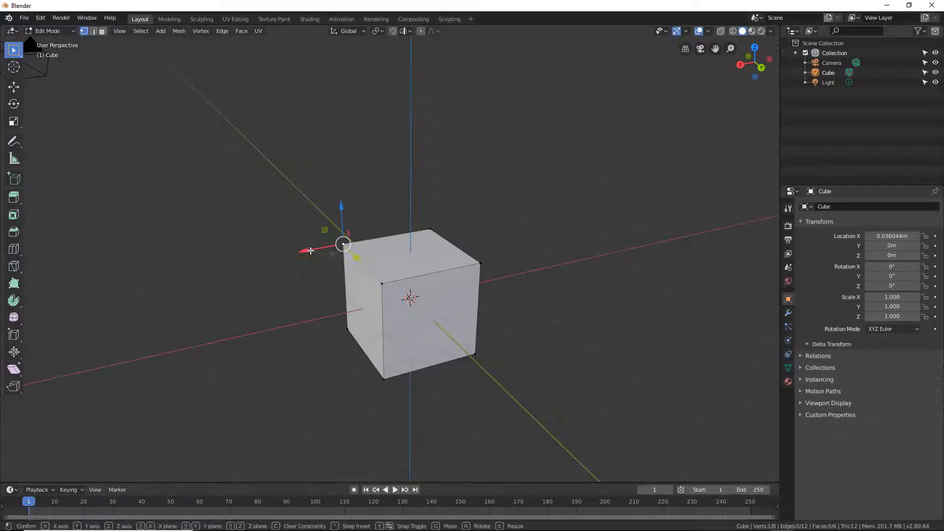
pyautogui.moveTo(310, 251); pyautogui.dragTo(272, 258)
pyautogui.click(431, 231)
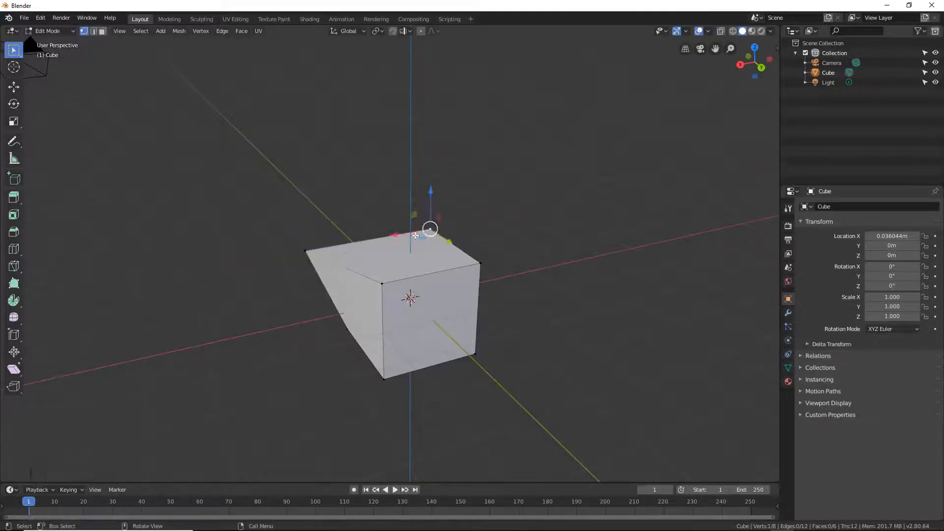
pyautogui.moveTo(392, 235); pyautogui.dragTo(438, 225)
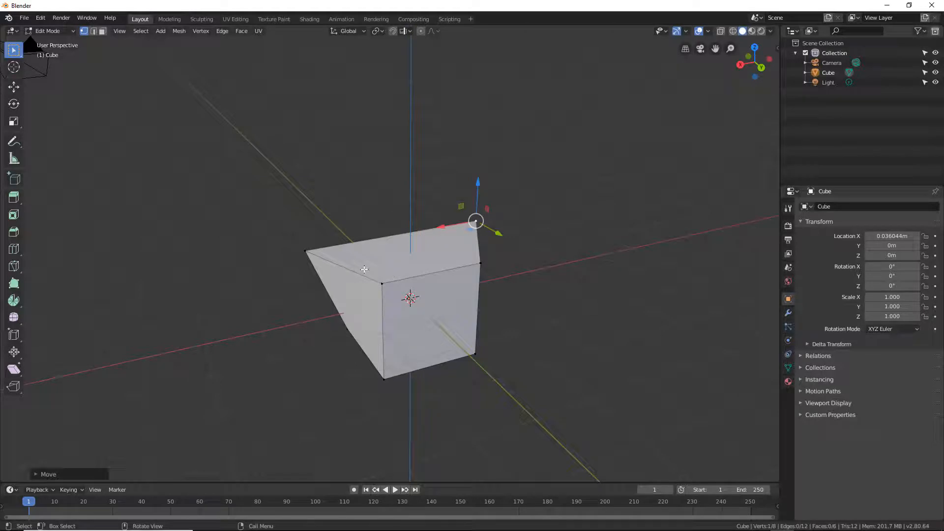
# Select the two near top corner vertices and lower them along the Z axis to slope the top face.
pyautogui.click(499, 271)
pyautogui.moveTo(507, 254); pyautogui.dragTo(376, 304)
pyautogui.moveTo(433, 238); pyautogui.dragTo(432, 278)
# Switch to face selection and move the near side face about 1.68 m outward along the Y axis.
pyautogui.click(102, 31)
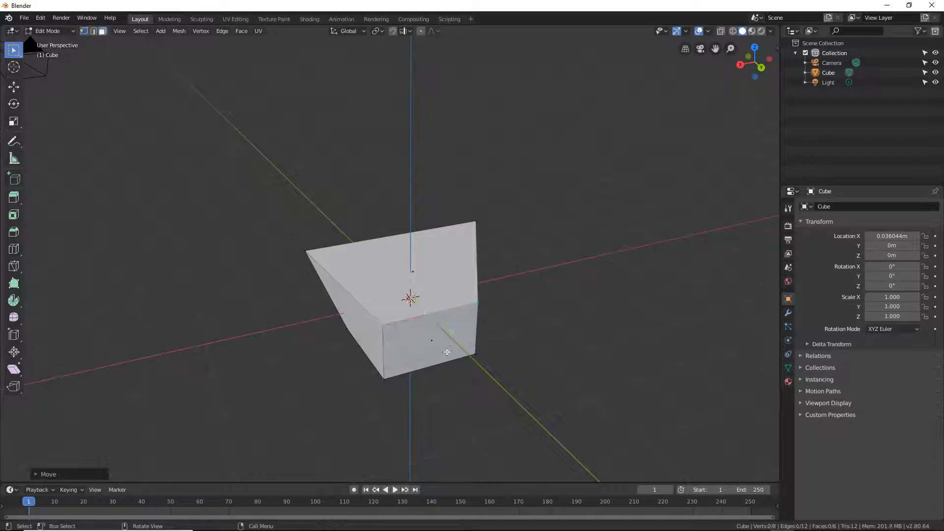
pyautogui.click(435, 341)
pyautogui.press('g')
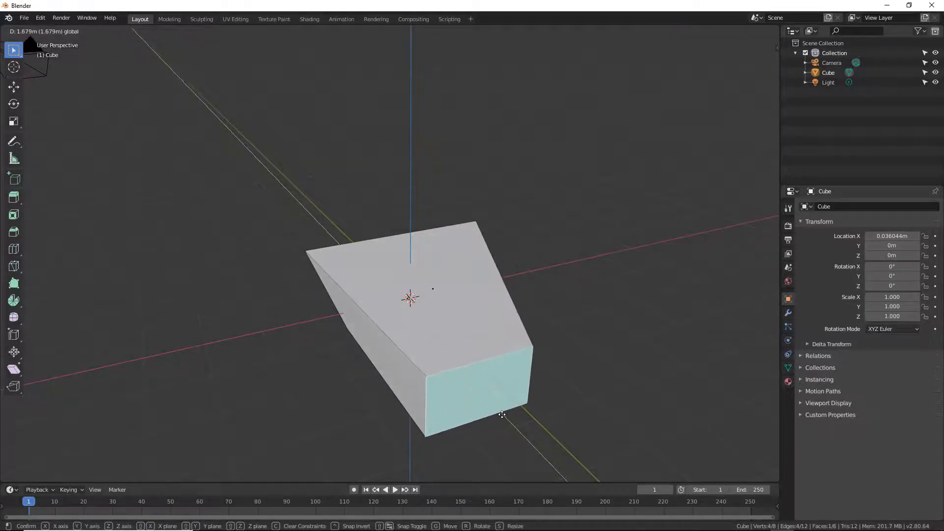
pyautogui.click(502, 415)
pyautogui.moveTo(342, 328); pyautogui.dragTo(386, 331, button='middle')
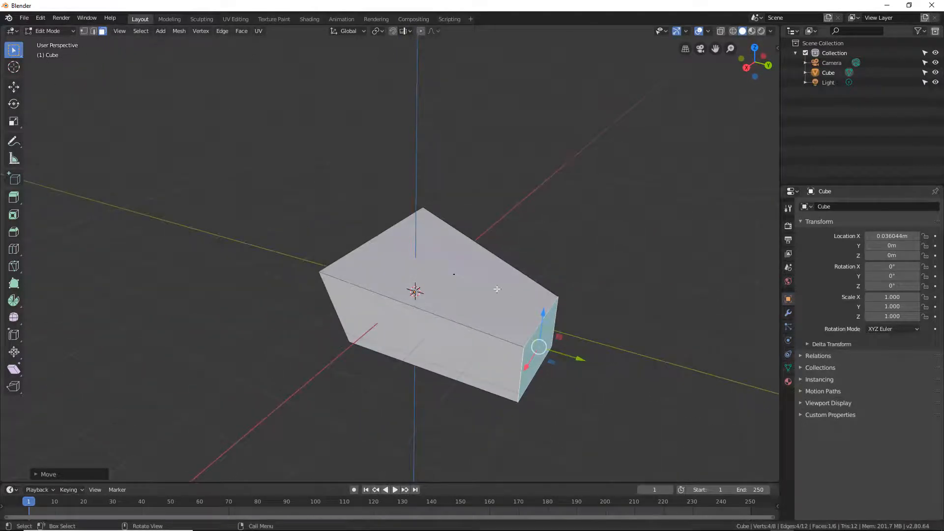
pyautogui.scroll(-1, 440, 282)
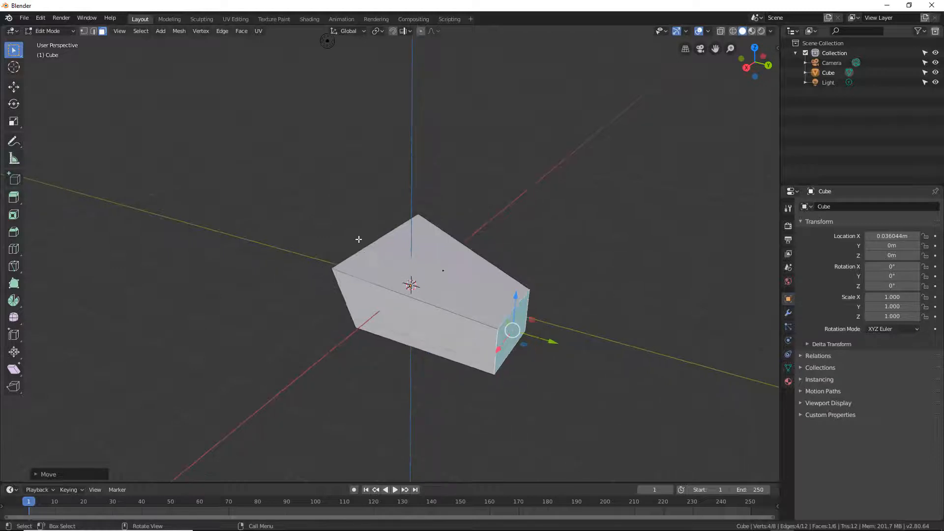
# Restore vertex selection, return to Object Mode and move the whole object along Y to about 0.025 m.
pyautogui.click(84, 31)
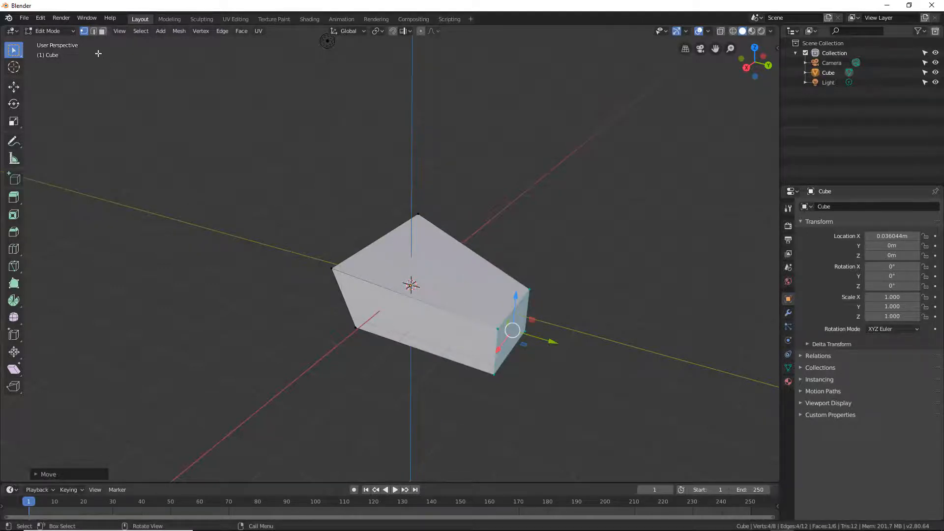
pyautogui.click(45, 31)
pyautogui.click(42, 44)
pyautogui.click(44, 31)
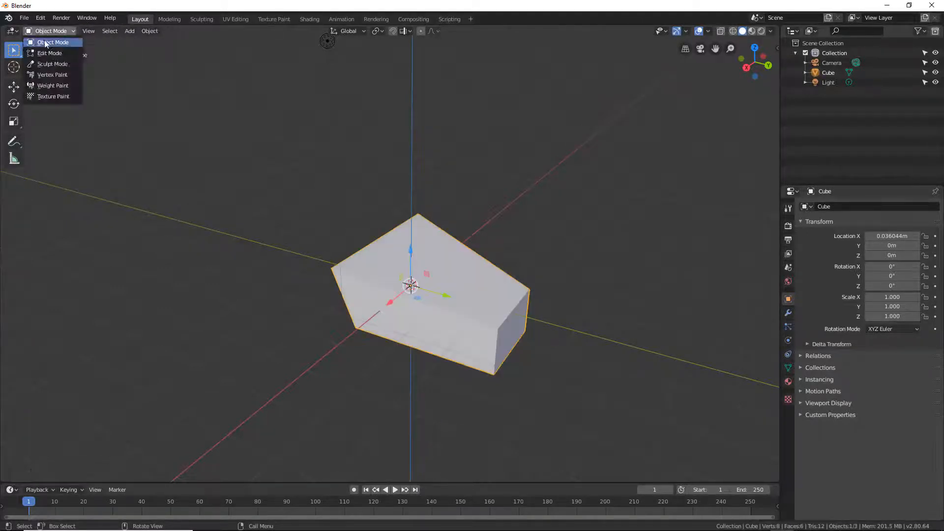
pyautogui.click(43, 41)
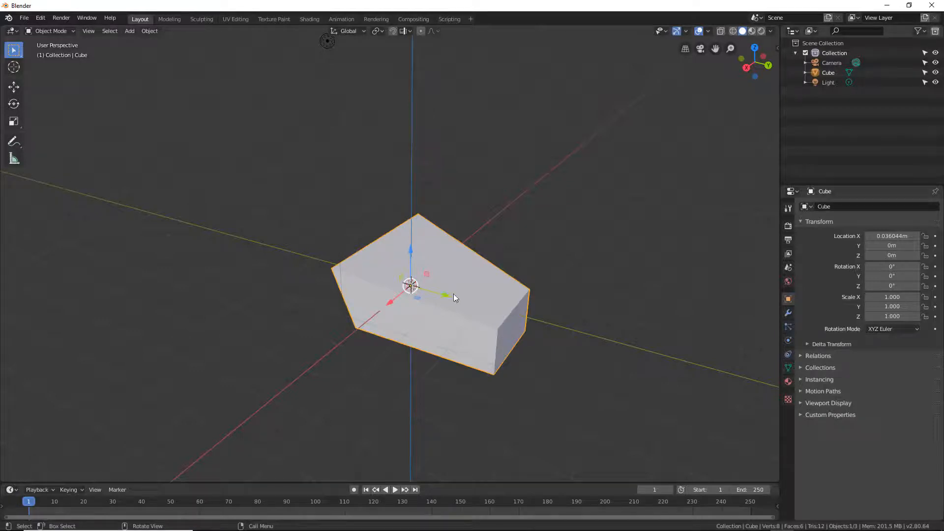
pyautogui.press('g')
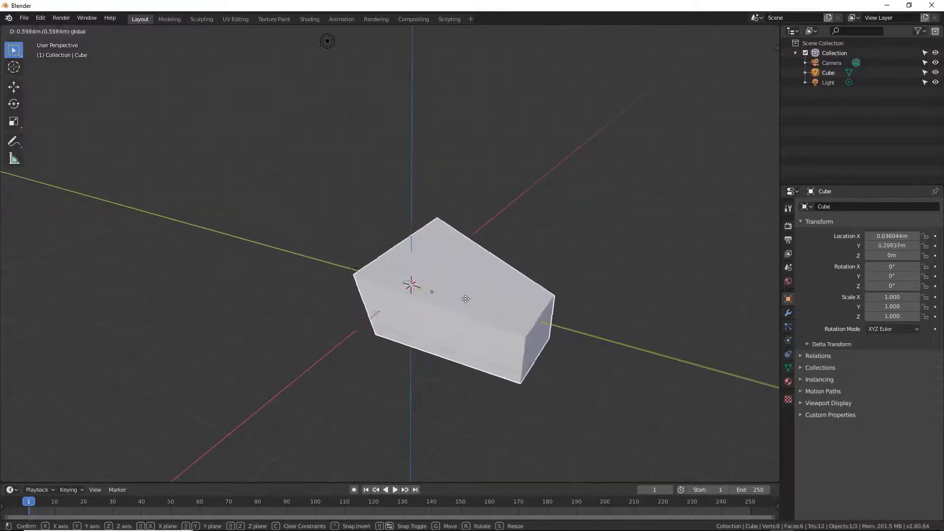
pyautogui.click(408, 284)
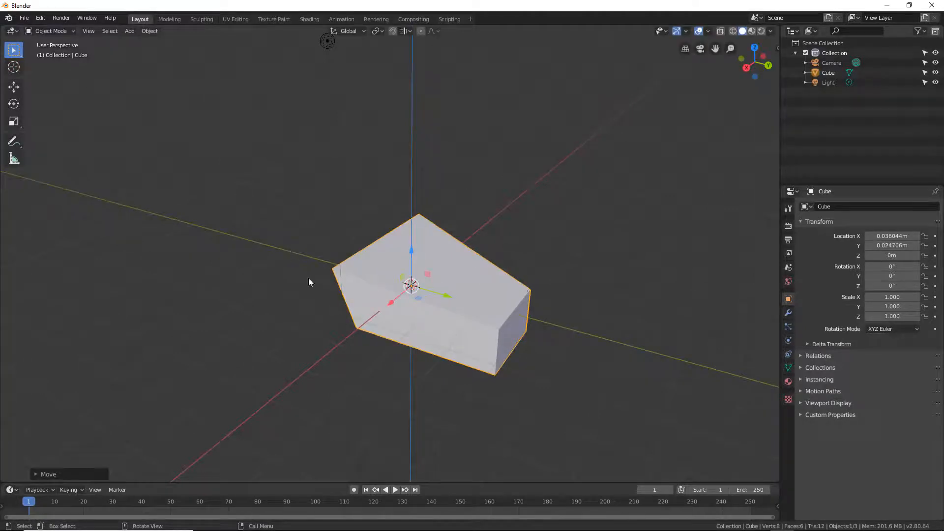
# Re-enter Edit Mode, pull the long top edge's two vertices outward along X and nudge the other near top vertex along Y.
pyautogui.click(46, 30)
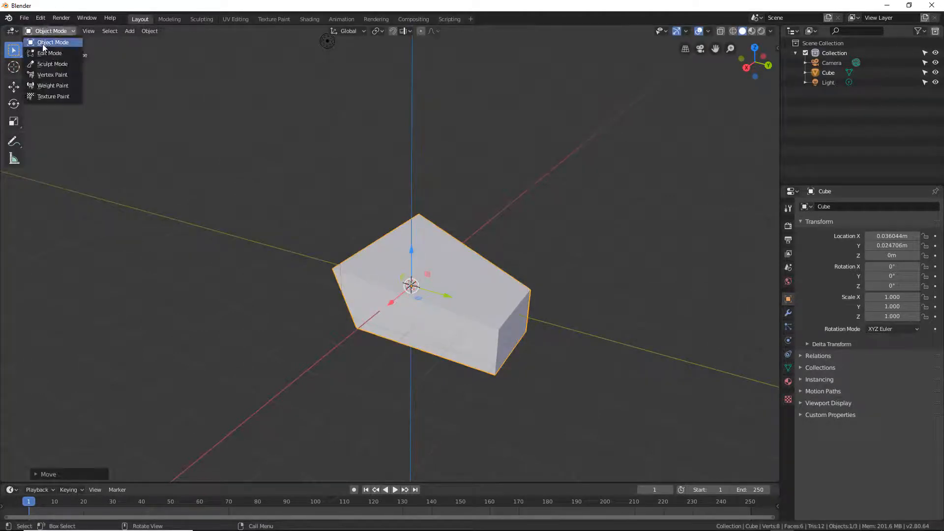
pyautogui.click(384, 242)
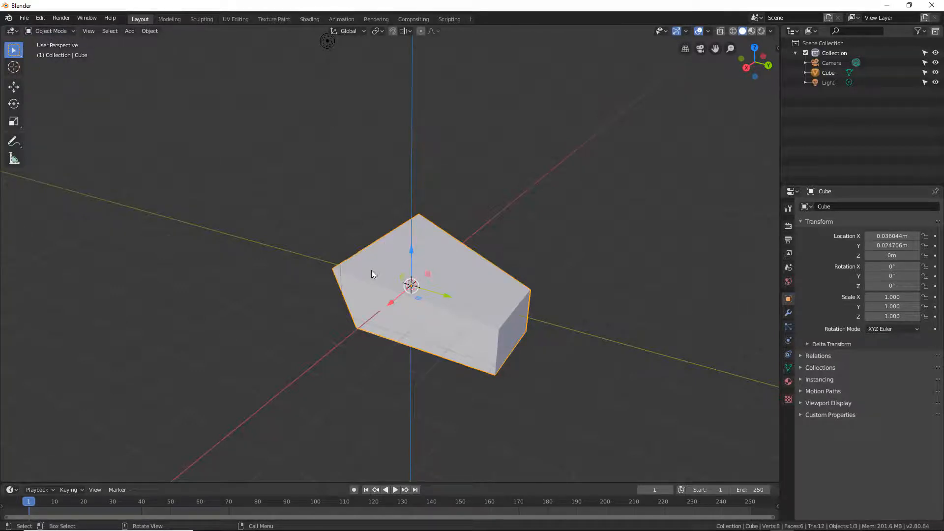
pyautogui.press('Tab')
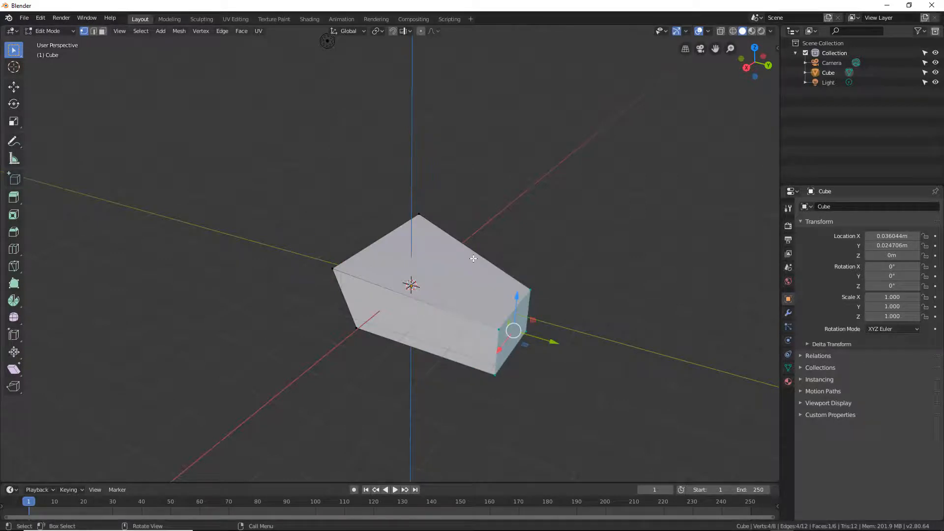
pyautogui.click(419, 215)
pyautogui.click(333, 269)
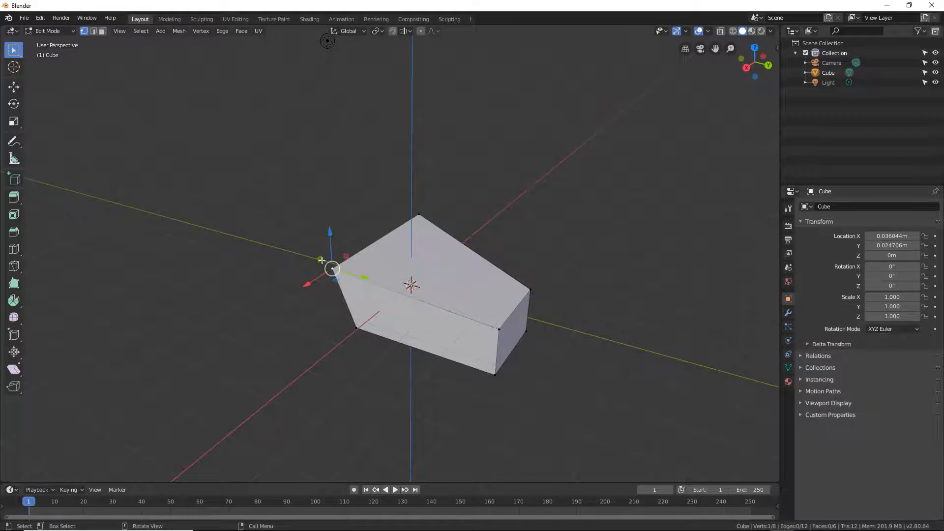
pyautogui.keyDown('shift'); pyautogui.click(497, 330); pyautogui.keyUp('shift')
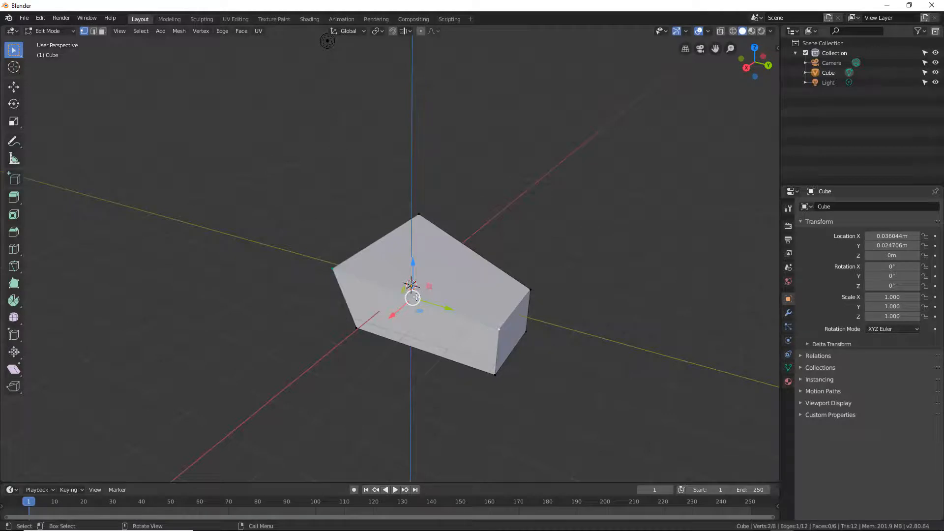
pyautogui.moveTo(395, 315); pyautogui.dragTo(381, 328)
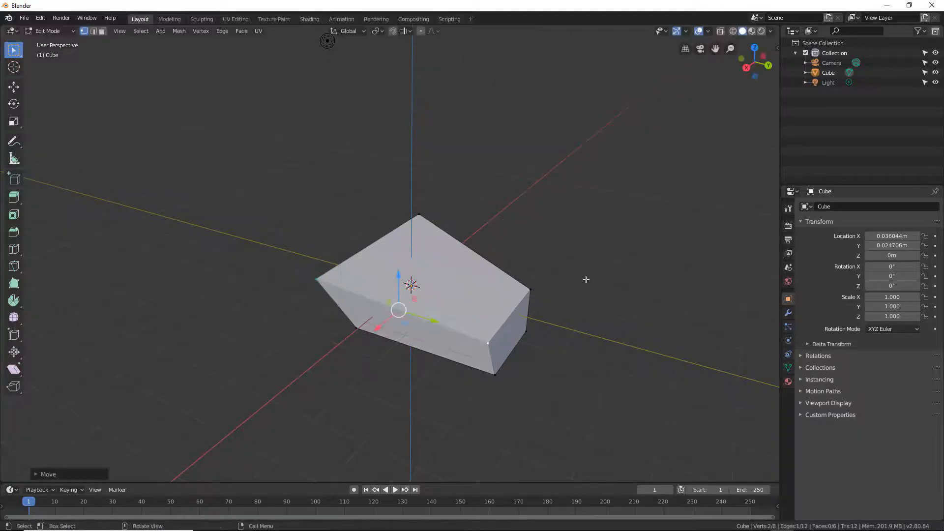
pyautogui.click(531, 290)
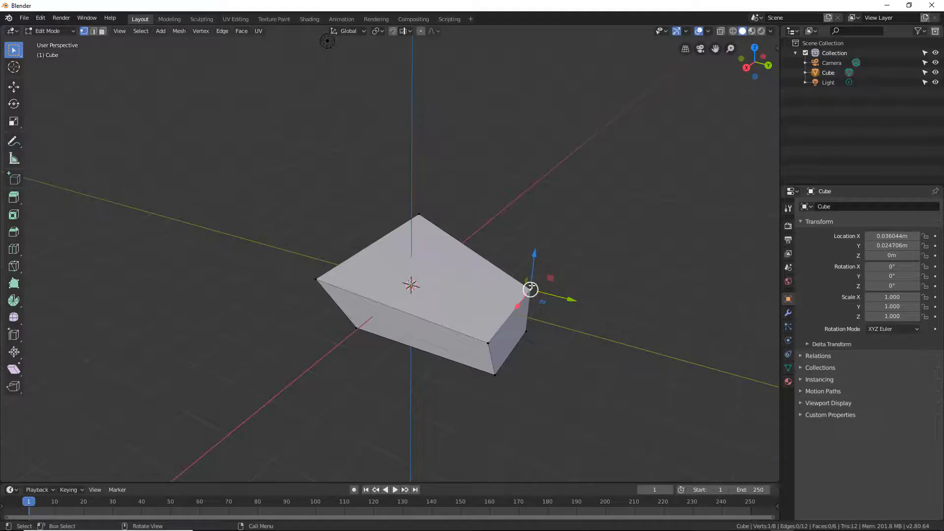
pyautogui.moveTo(568, 298)
pyautogui.mouseDown()
pyautogui.moveTo(611, 310)
pyautogui.moveTo(567, 298)
pyautogui.mouseUp()
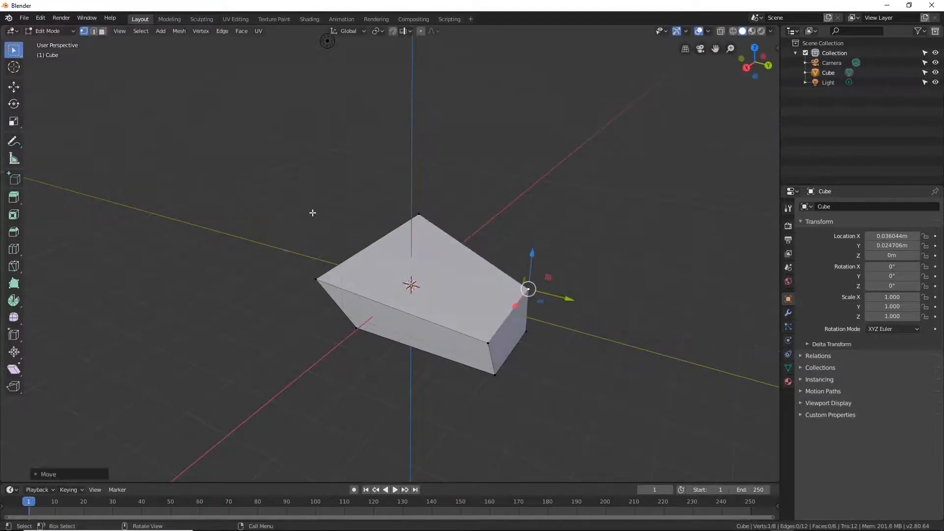
# Select the entire mesh, move it far along negative Y away from its origin point and return to Object Mode.
pyautogui.moveTo(282, 176); pyautogui.dragTo(575, 390)
pyautogui.moveTo(574, 390)
pyautogui.mouseDown(button='middle')
pyautogui.moveTo(438, 394)
pyautogui.moveTo(375, 375)
pyautogui.moveTo(554, 354)
pyautogui.moveTo(540, 346)
pyautogui.moveTo(382, 386)
pyautogui.moveTo(582, 396)
pyautogui.mouseUp(button='middle')
pyautogui.press('a')
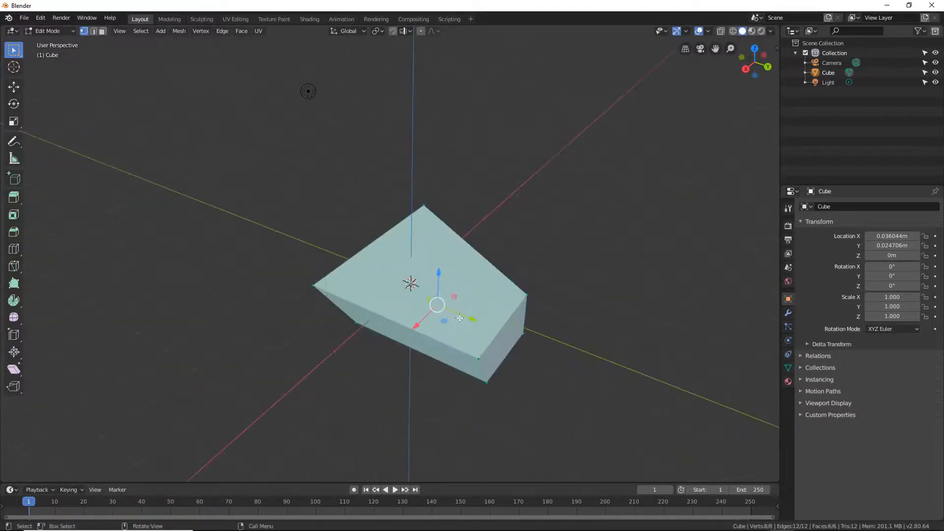
pyautogui.moveTo(470, 321); pyautogui.dragTo(243, 222)
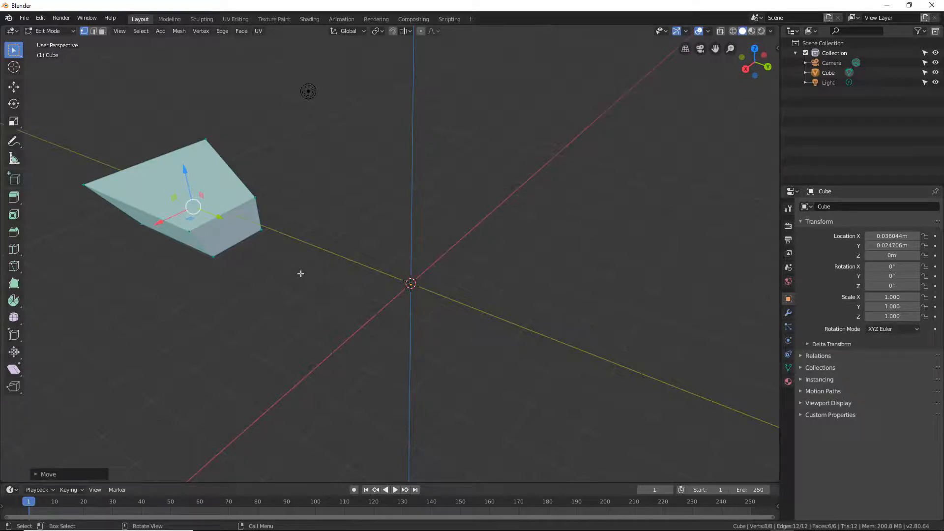
pyautogui.press('Tab')
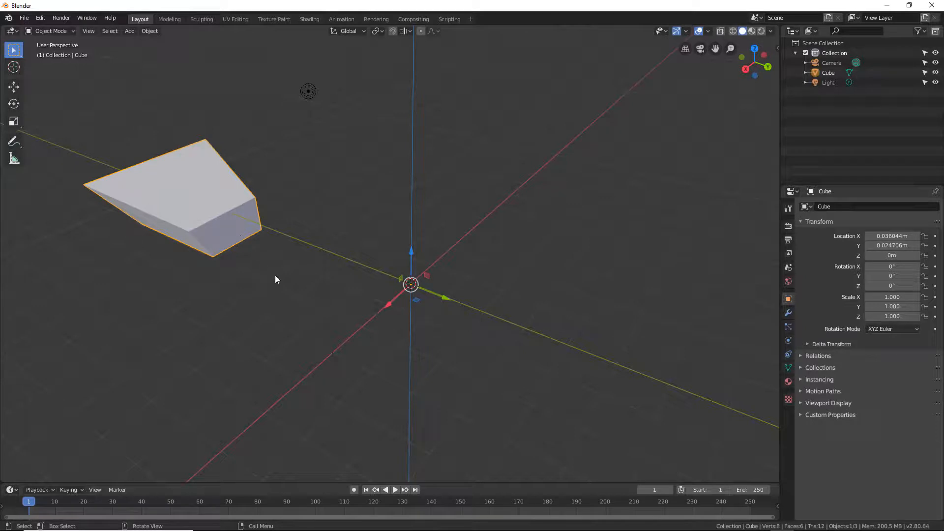
# Try face and vertex selection in Edit Mode and toggle repeatedly between Edit and Object Mode, ending in Object Mode.
pyautogui.press('Tab')
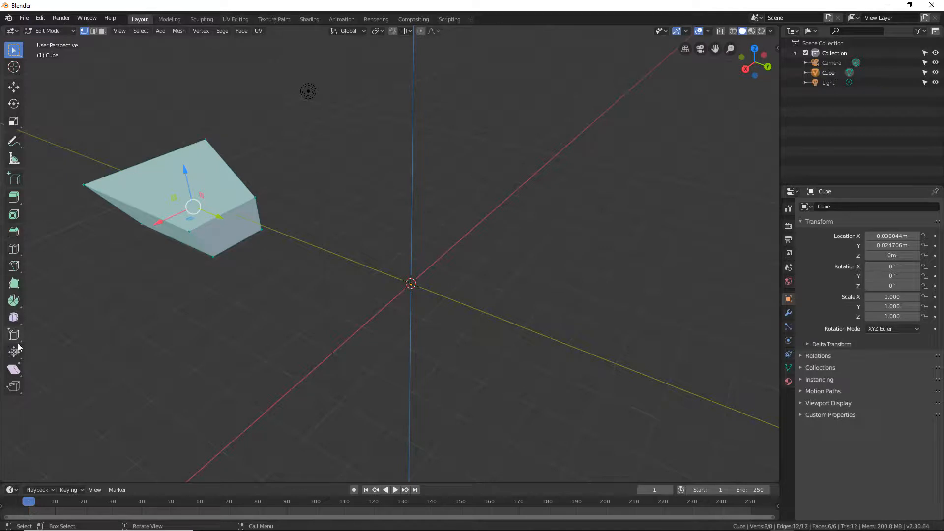
pyautogui.click(102, 32)
pyautogui.click(85, 31)
pyautogui.press('Tab')
pyautogui.press('Tab')
pyautogui.press('Tab')
pyautogui.press('Tab')
pyautogui.press('Tab')
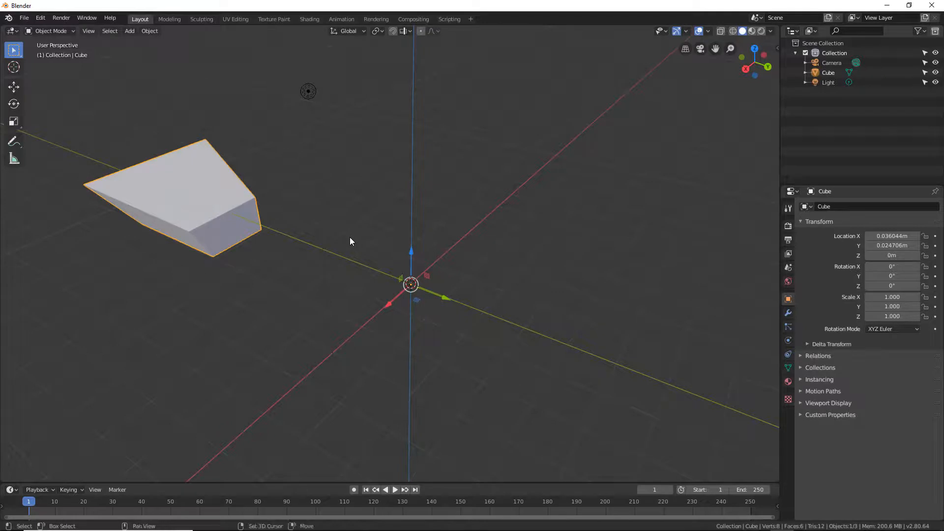
# Add a UV sphere mesh at the world origin as a separate object.
pyautogui.hotkey('shift', 'a')
pyautogui.moveTo(329, 244)
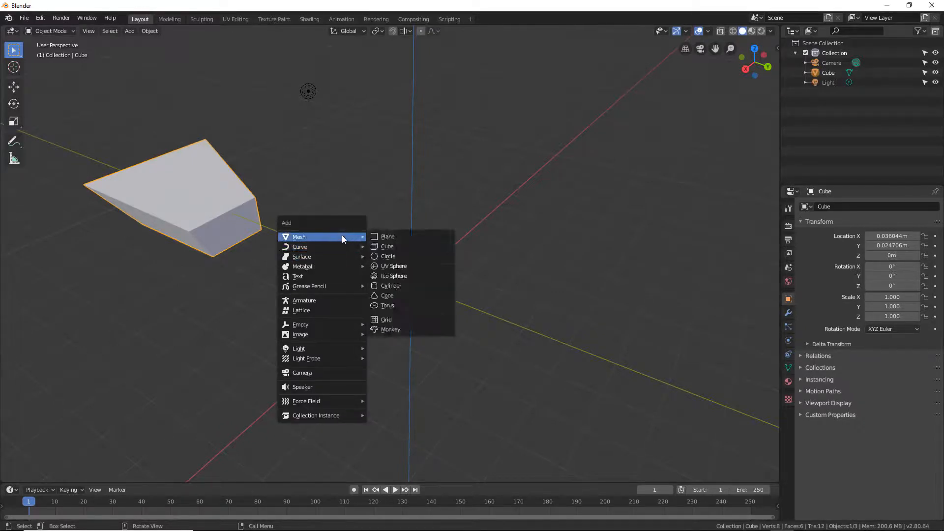
pyautogui.click(399, 266)
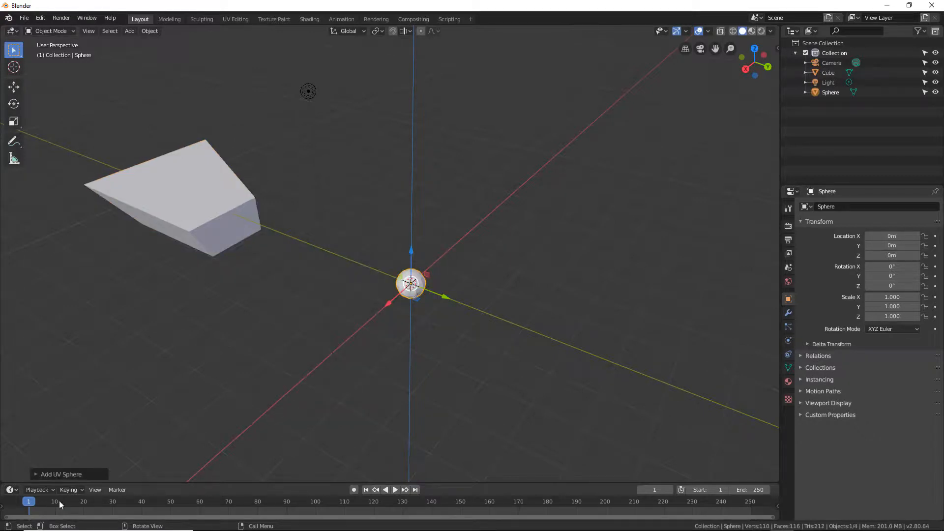
# Set the new UV sphere's radius to 2.2 m and clear the object selection.
pyautogui.click(74, 475)
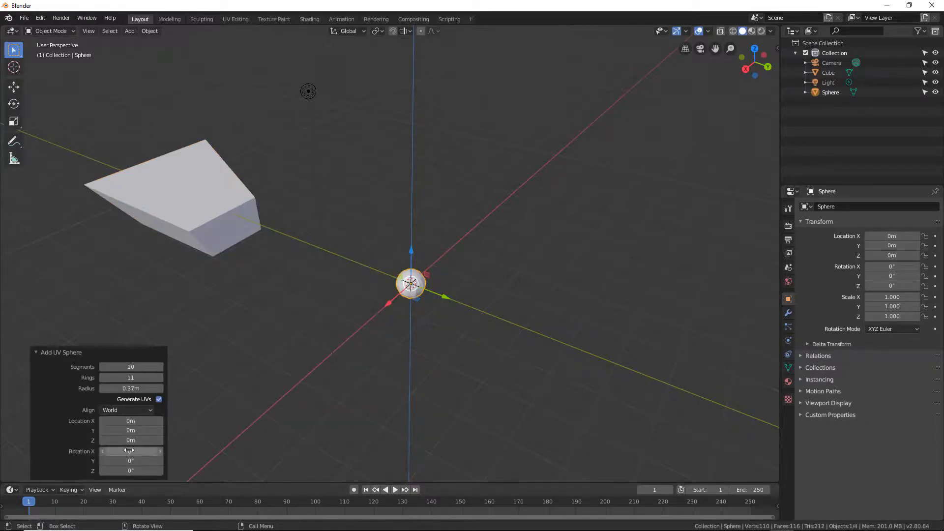
pyautogui.moveTo(124, 389); pyautogui.dragTo(219, 386)
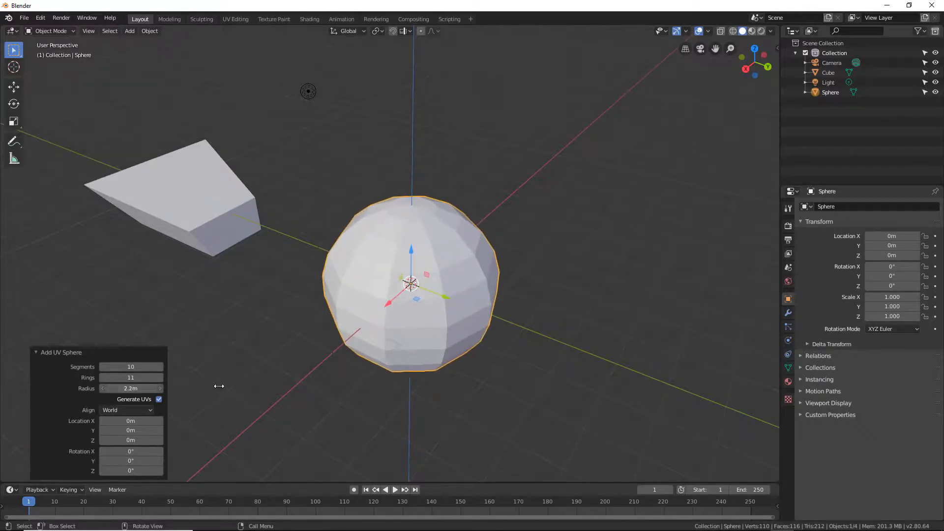
pyautogui.click(550, 345)
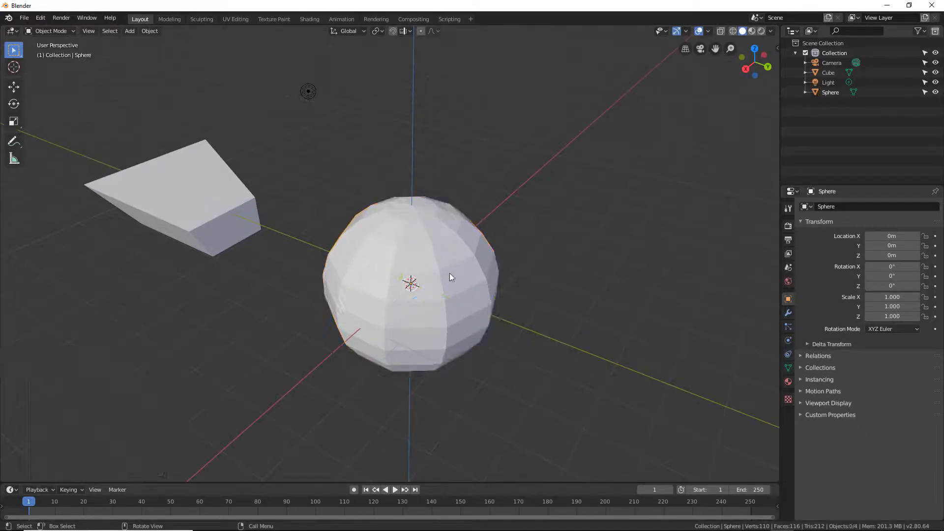
# Enter Edit Mode on the sphere, try box-selecting its visible vertices, and clear the selection.
pyautogui.click(448, 278)
pyautogui.press('Tab')
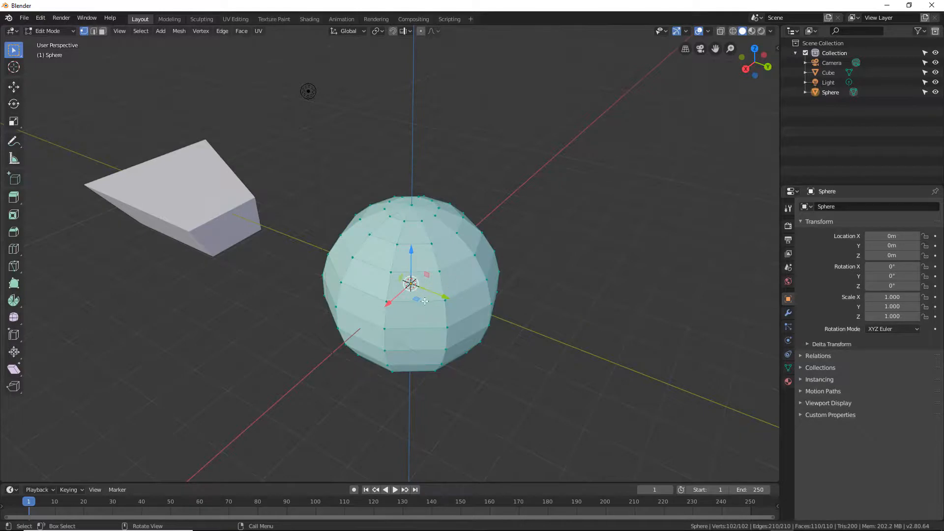
pyautogui.moveTo(490, 369)
pyautogui.mouseDown(button='middle')
pyautogui.moveTo(472, 344)
pyautogui.moveTo(487, 352)
pyautogui.mouseUp(button='middle')
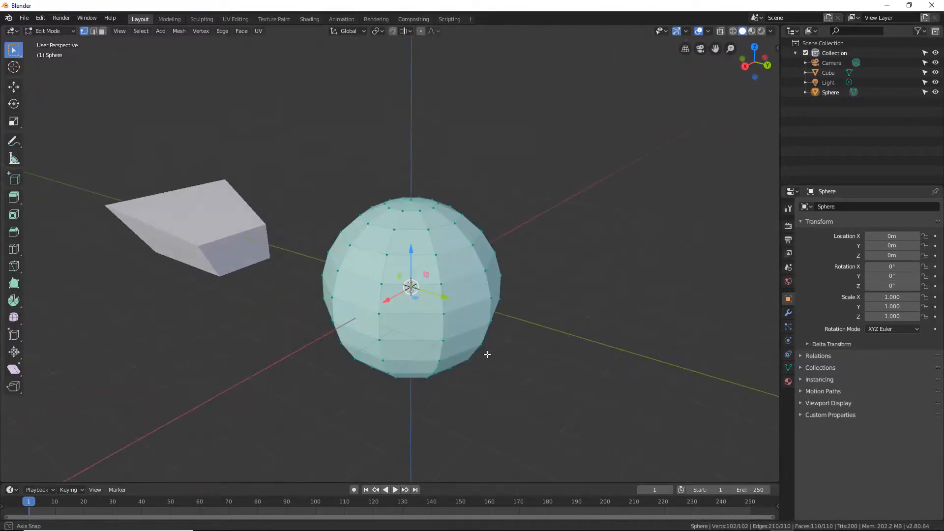
pyautogui.click(562, 253)
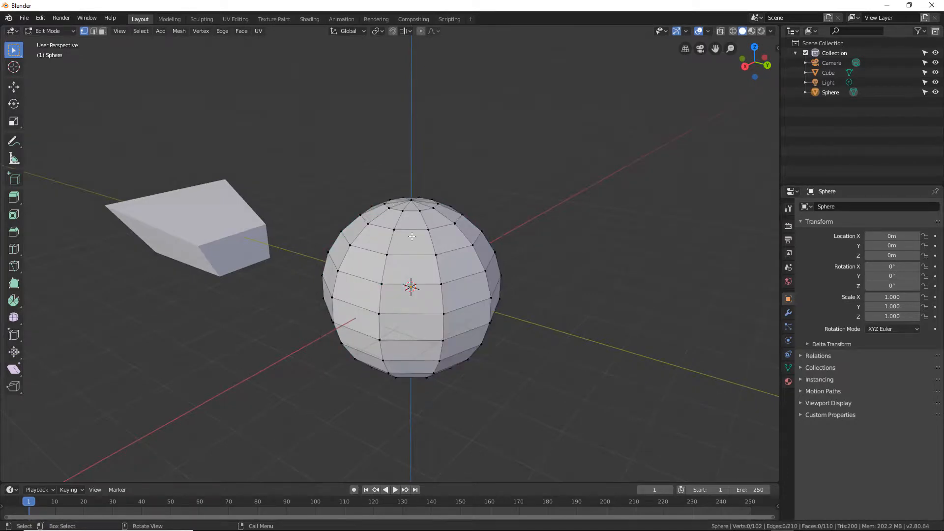
pyautogui.moveTo(544, 160); pyautogui.dragTo(297, 417)
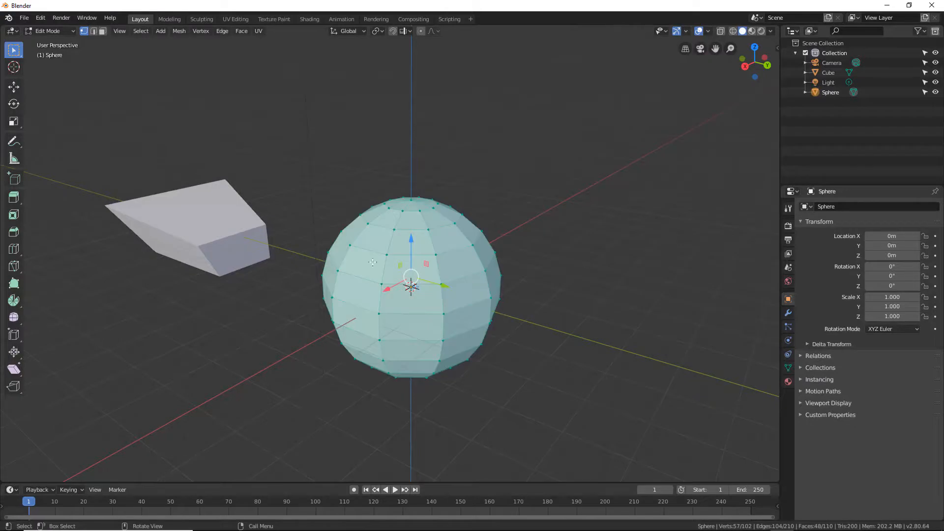
pyautogui.click(551, 258)
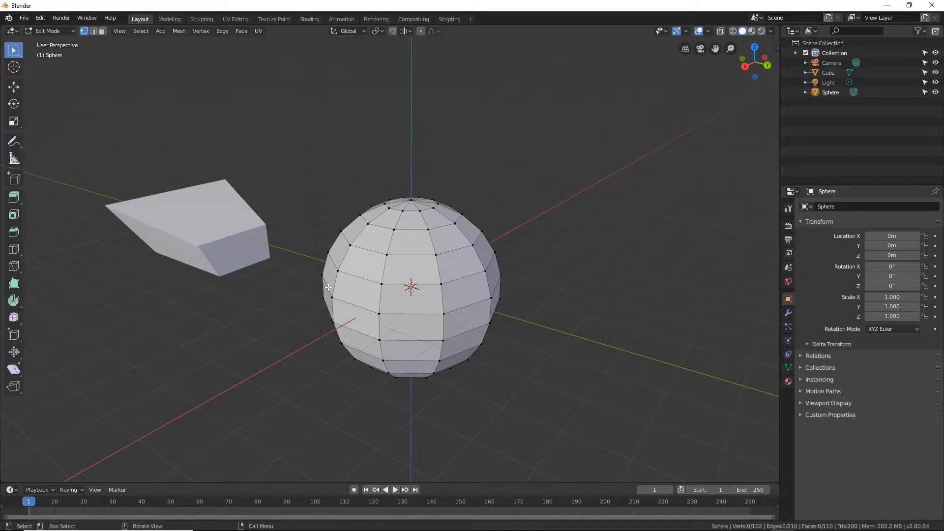
# Pull two vertices on opposite sides of the sphere's upper part outward along X, by about 0.735 m and -0.787 m.
pyautogui.moveTo(510, 274); pyautogui.dragTo(217, 161, button='middle')
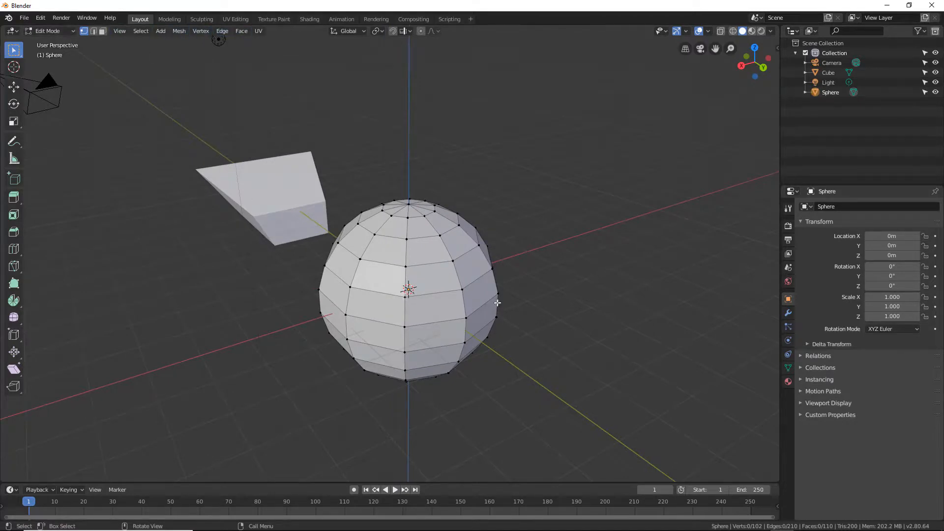
pyautogui.click(375, 235)
pyautogui.moveTo(347, 240); pyautogui.dragTo(316, 244)
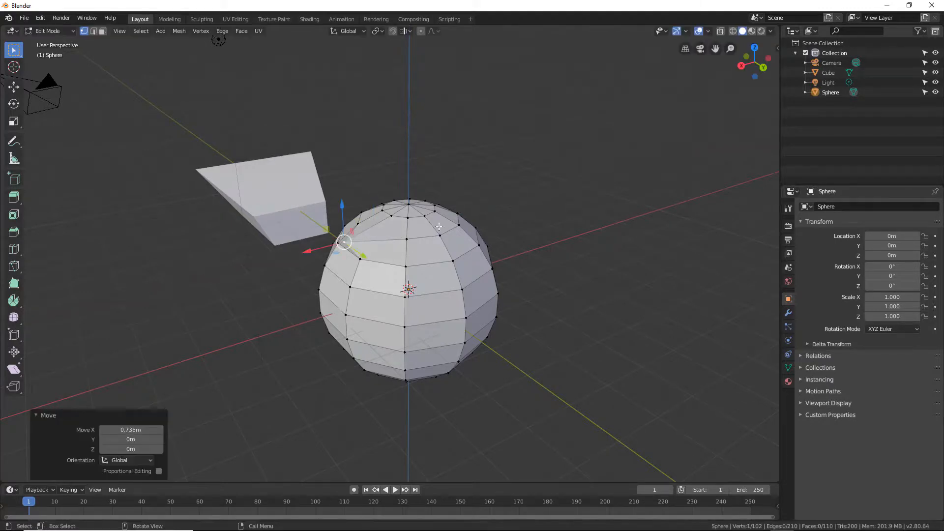
pyautogui.click(458, 215)
pyautogui.moveTo(427, 220); pyautogui.dragTo(453, 214)
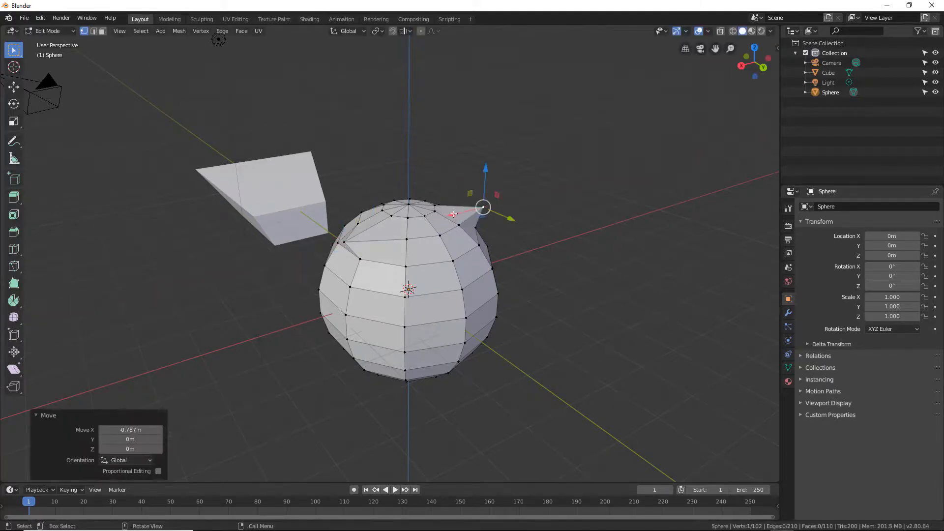
# Inspect the reshaped sphere from several angles and switch between Edit and Object Mode, ending in Object Mode.
pyautogui.moveTo(453, 214); pyautogui.dragTo(481, 255, button='middle')
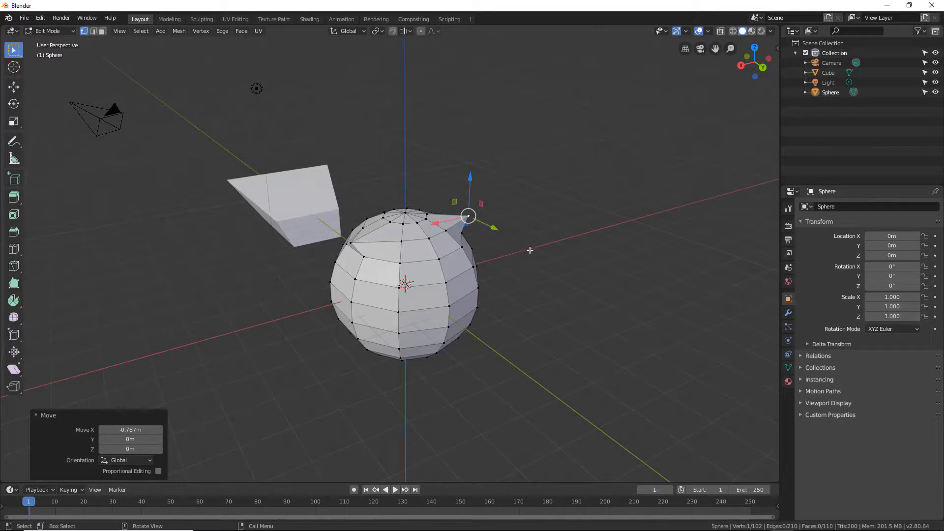
pyautogui.moveTo(529, 251); pyautogui.dragTo(515, 288, button='middle')
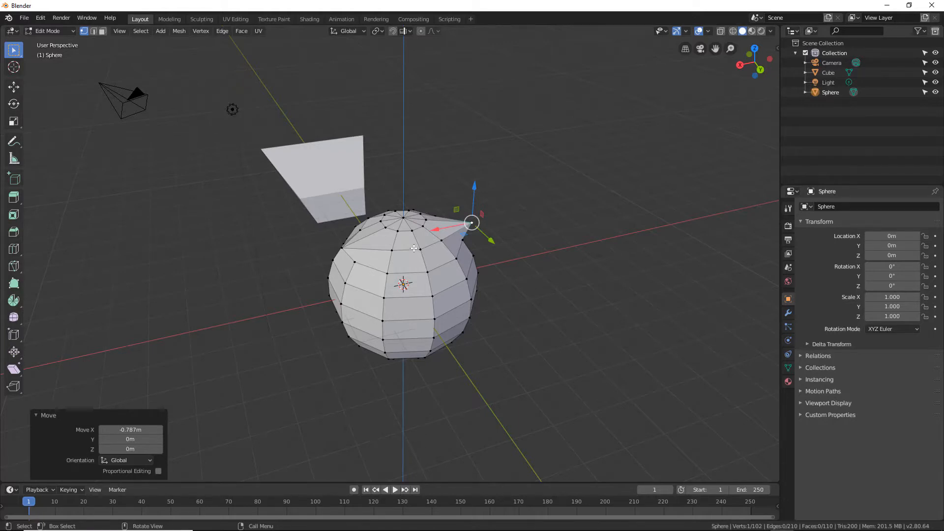
pyautogui.scroll(2, 414, 249)
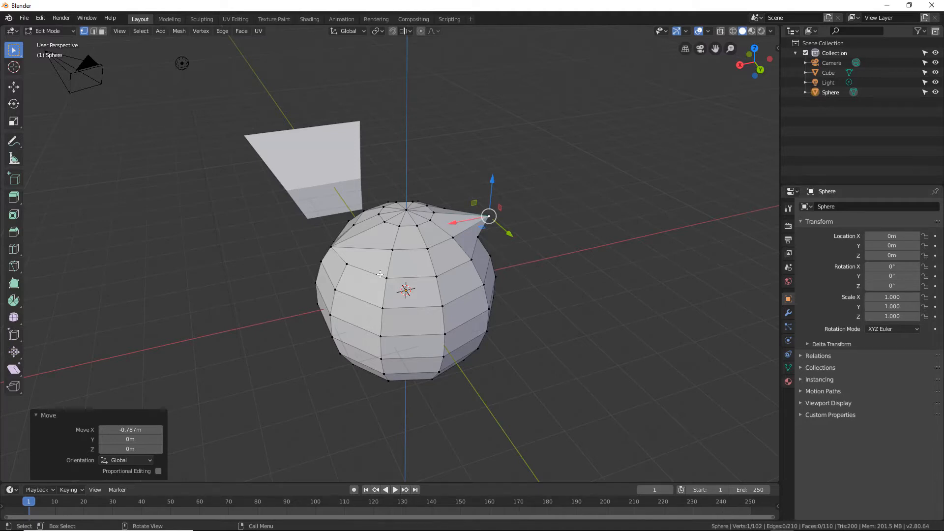
pyautogui.moveTo(382, 271); pyautogui.dragTo(421, 269, button='middle')
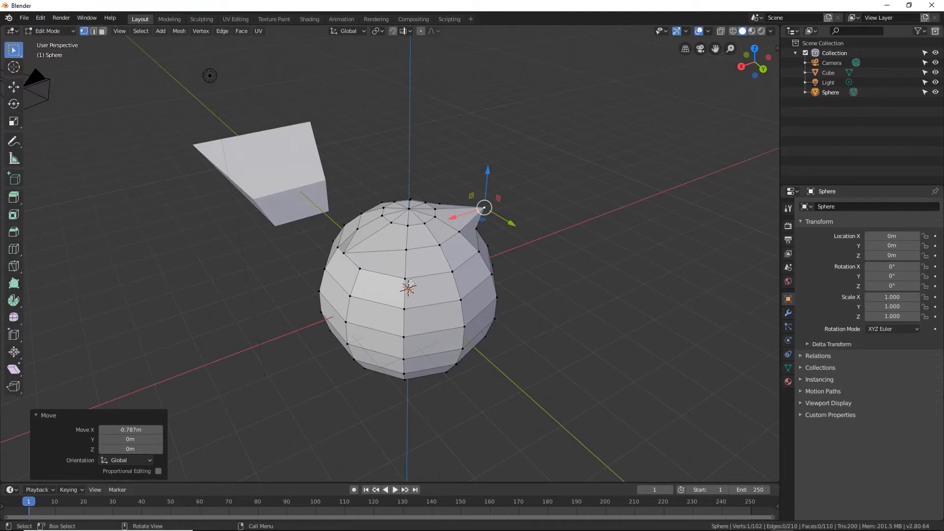
pyautogui.moveTo(409, 286)
pyautogui.mouseDown(button='middle')
pyautogui.moveTo(354, 278)
pyautogui.moveTo(433, 275)
pyautogui.moveTo(284, 260)
pyautogui.moveTo(402, 274)
pyautogui.mouseUp(button='middle')
pyautogui.press('Tab')
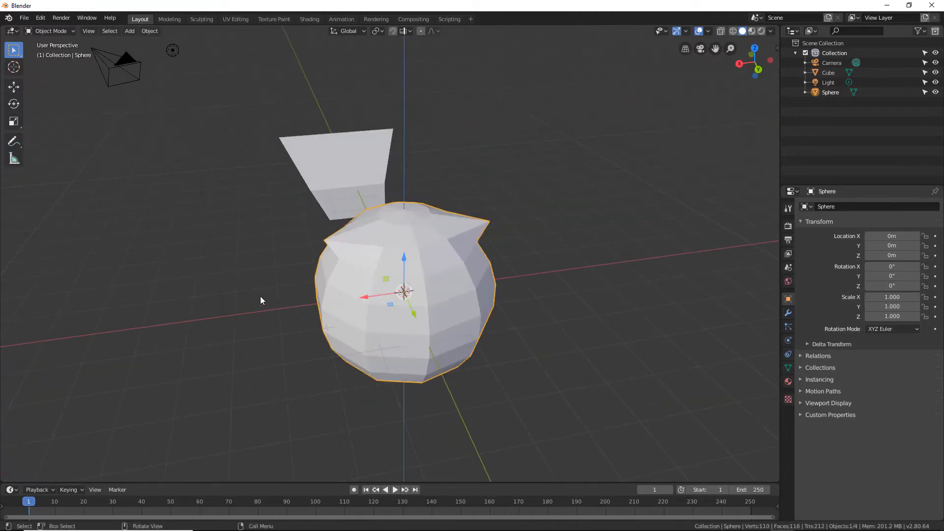
pyautogui.moveTo(261, 297); pyautogui.dragTo(296, 315, button='middle')
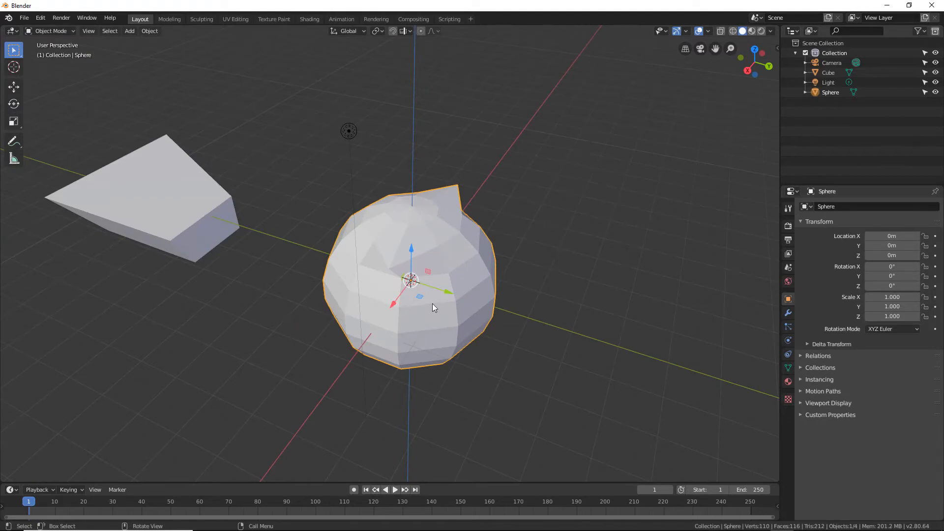
pyautogui.press('Tab')
pyautogui.press('Tab')
pyautogui.moveTo(430, 305)
pyautogui.mouseDown(button='middle')
pyautogui.moveTo(443, 315)
pyautogui.moveTo(391, 313)
pyautogui.moveTo(447, 301)
pyautogui.mouseUp(button='middle')
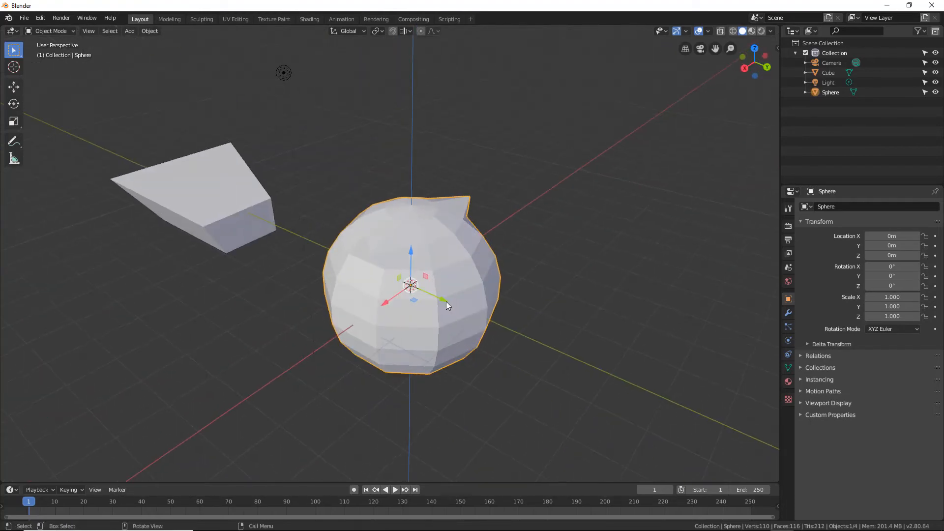